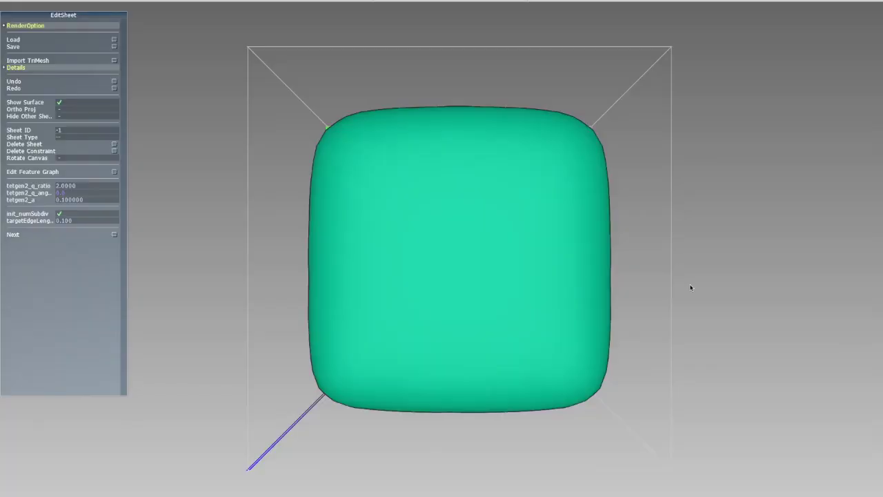
Create a freeform sheet crossing the cube's front face horizontally by placing a constraint point near the face's middle
drag(677, 262, 558, 282)
click(413, 261)
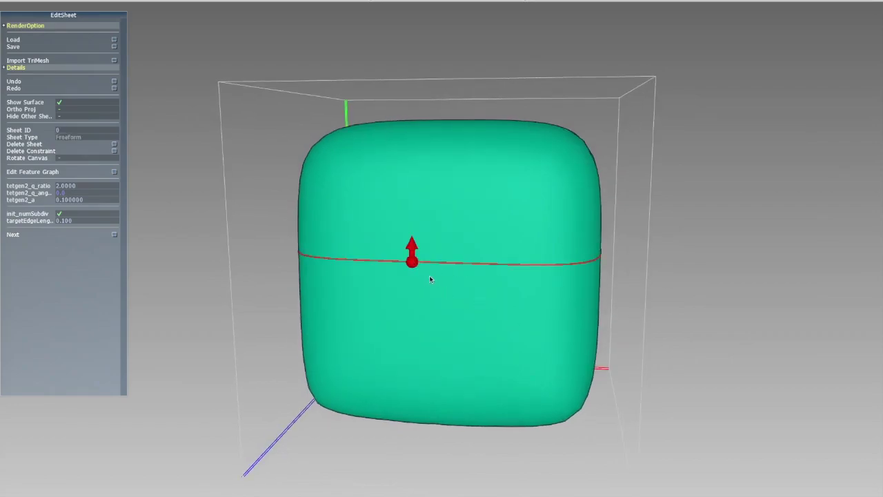
drag(426, 281, 402, 296)
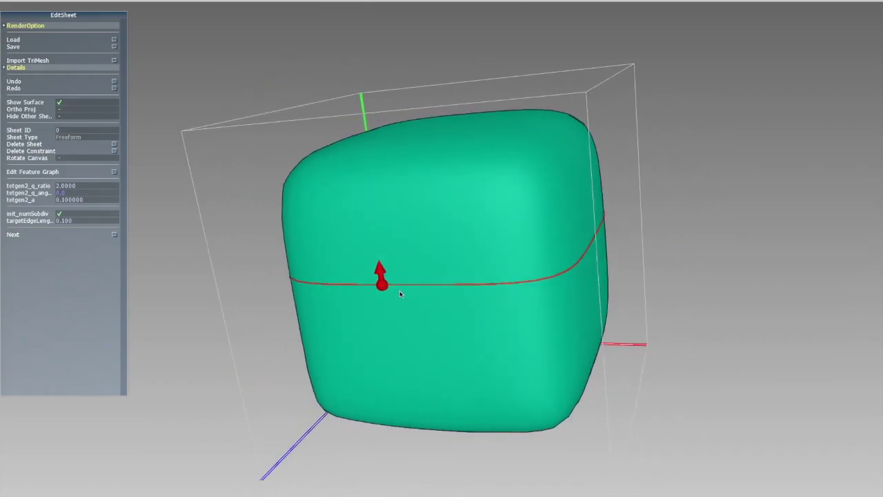
Move the sheet's constraint point across the front face and adjust its normal arrow so the sheet runs nearly horizontally
key(x)
key(r)
key(r)
key(r)
middle_drag(446, 317, 483, 314)
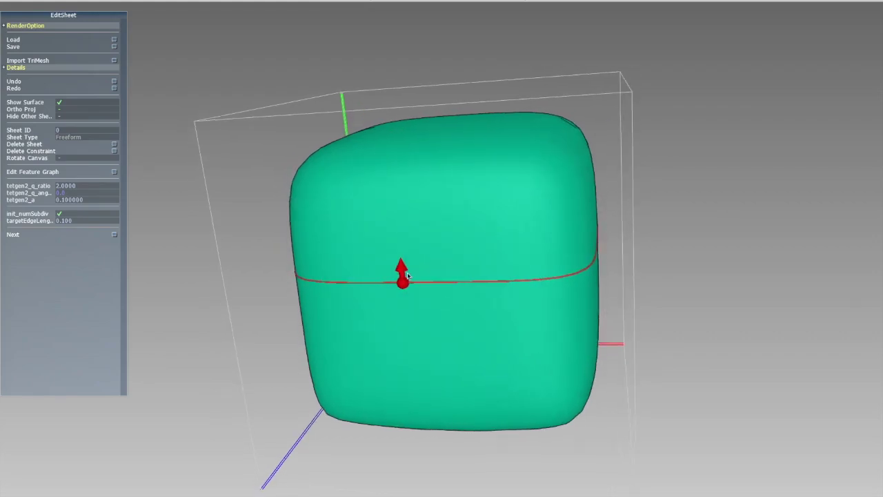
drag(438, 300, 466, 305)
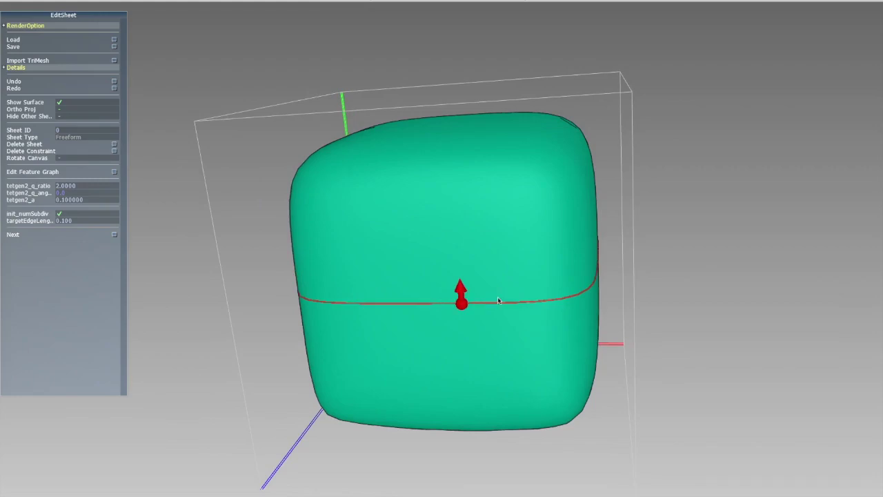
click(501, 290)
click(481, 292)
scroll(479, 291, up, 1)
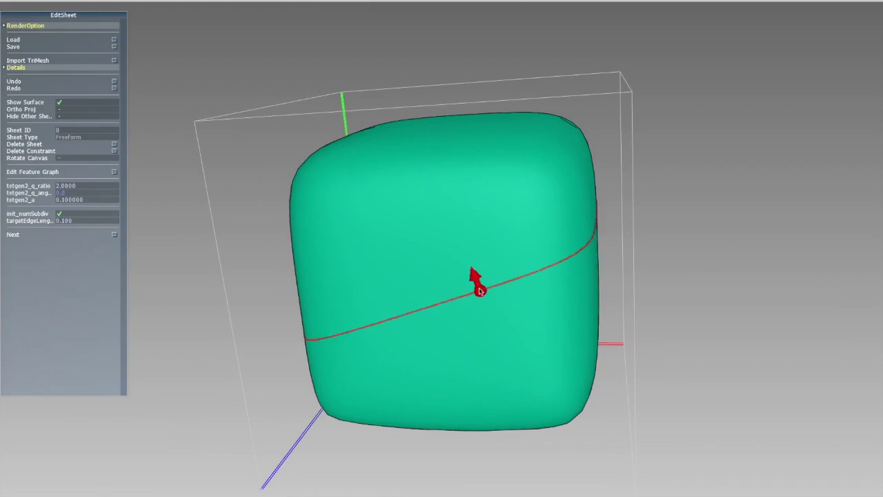
drag(473, 282, 487, 272)
scroll(483, 275, up, 2)
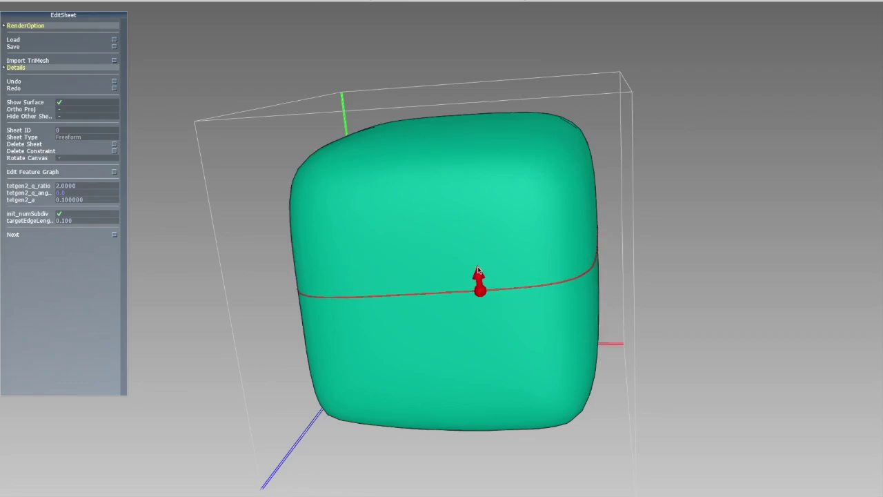
Add a second constraint point to the horizontal sheet on the cube's adjacent side face
alt+drag(438, 276, 542, 267)
click(378, 269)
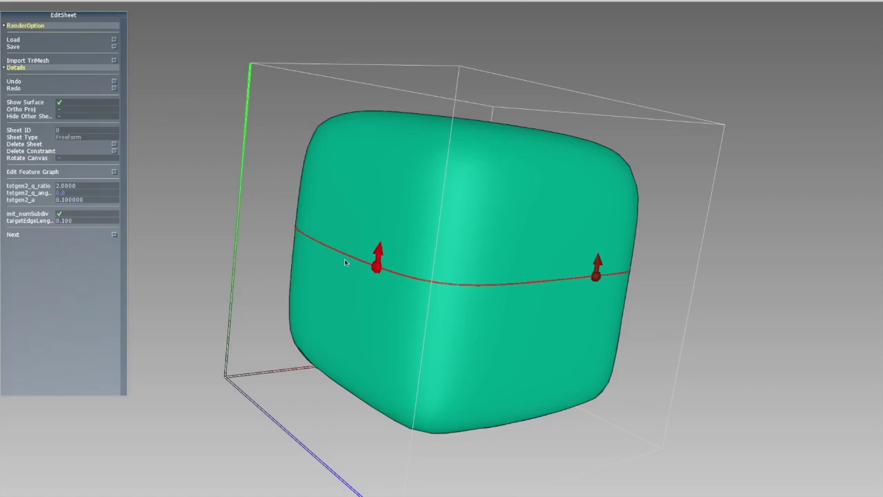
drag(357, 267, 395, 274)
Hide the cube's surface, add a third constraint point inside the horizontal sheet, and deselect the sheet
key(space)
drag(419, 237, 423, 336)
click(421, 215)
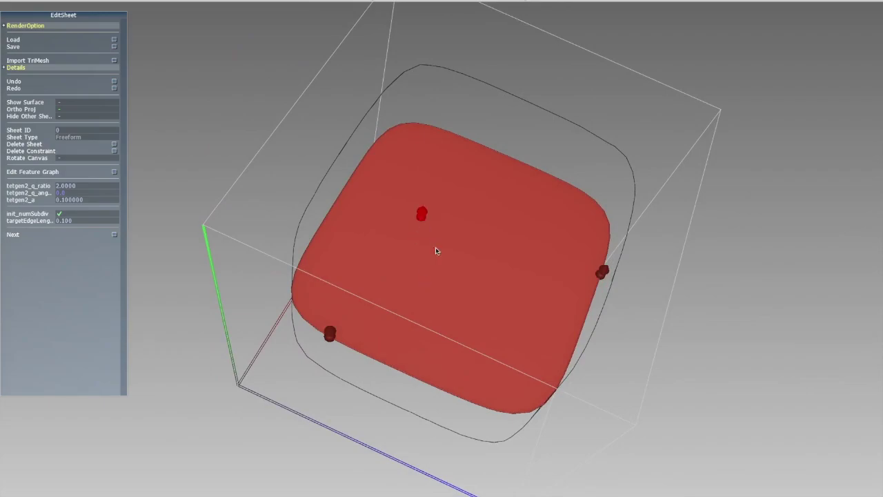
mouse_move(432, 280)
mouse_down()
mouse_move(422, 228)
mouse_move(409, 247)
mouse_move(411, 205)
mouse_move(400, 225)
mouse_up()
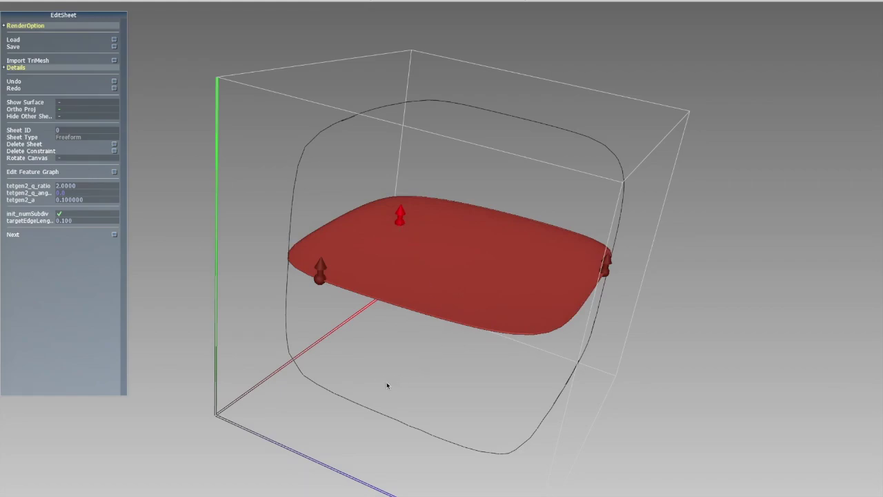
click(275, 381)
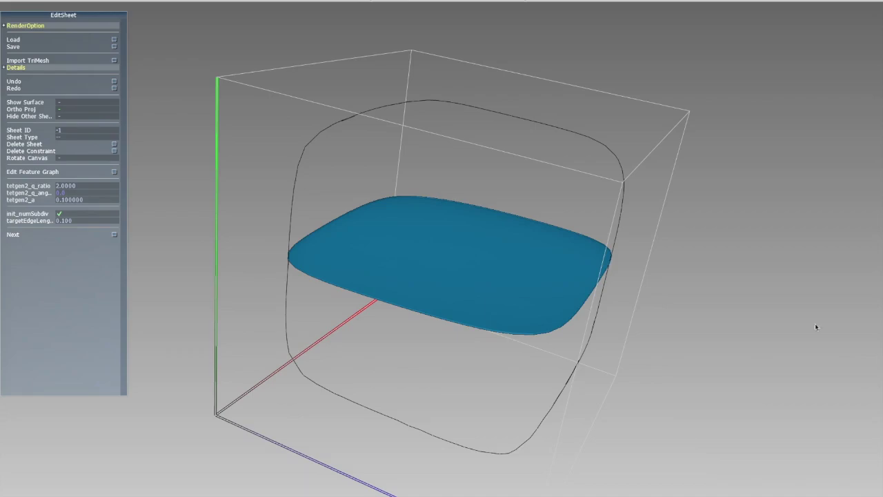
Show the surface again and add two vertical freeform sheets and a lower horizontal one across the cube's front face
middle_drag(442, 320, 433, 343)
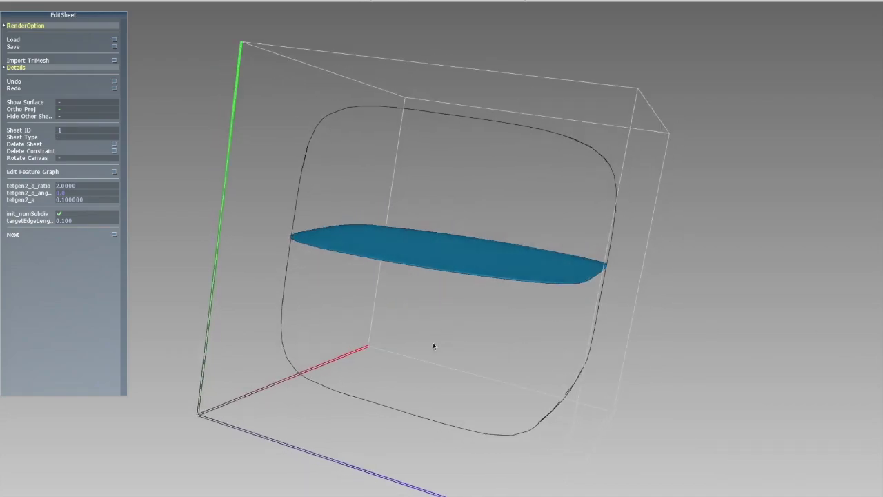
key(space)
mouse_move(414, 338)
mouse_down()
mouse_move(423, 331)
mouse_move(444, 339)
mouse_move(440, 345)
mouse_up()
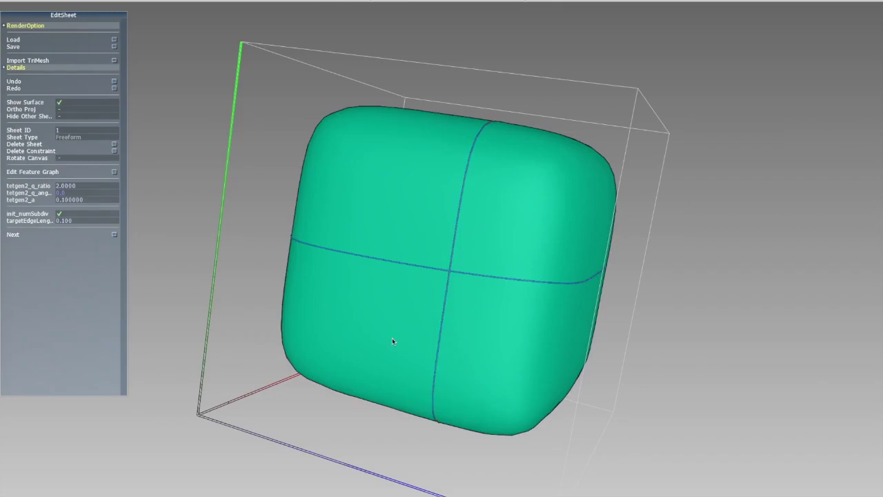
click(340, 323)
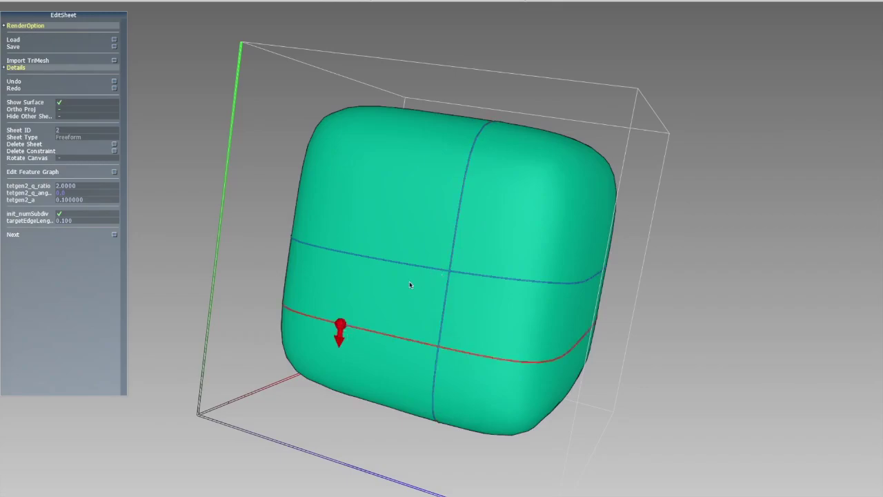
drag(367, 203, 369, 205)
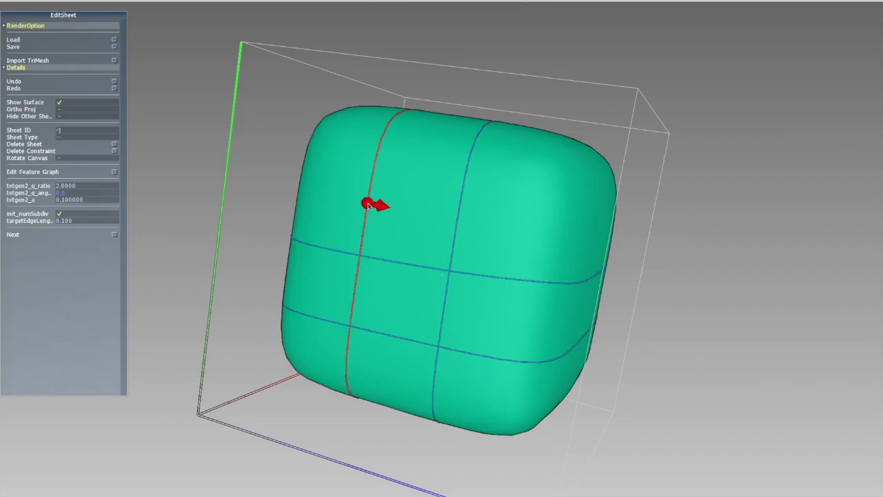
Add two parallel freeform sheets across the cube's top face, crossing the existing two, and generate the hex layout
click(401, 226)
alt+drag(425, 222, 387, 325)
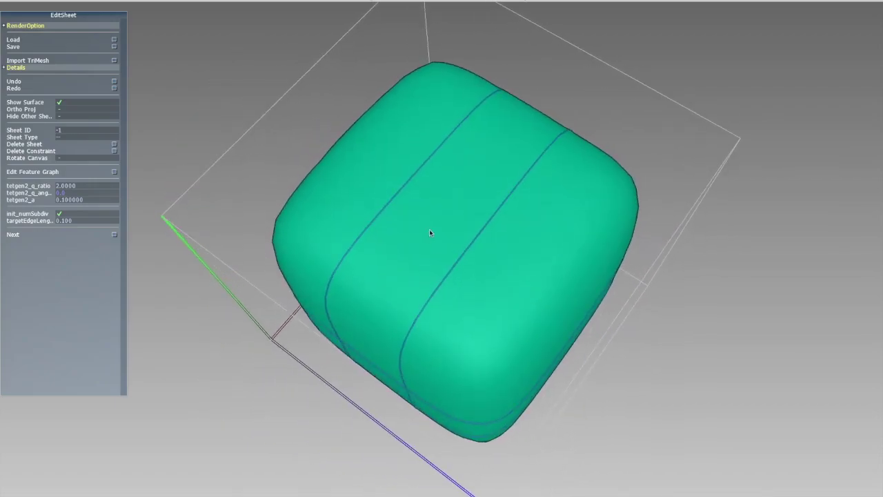
click(426, 231)
key(space)
click(518, 210)
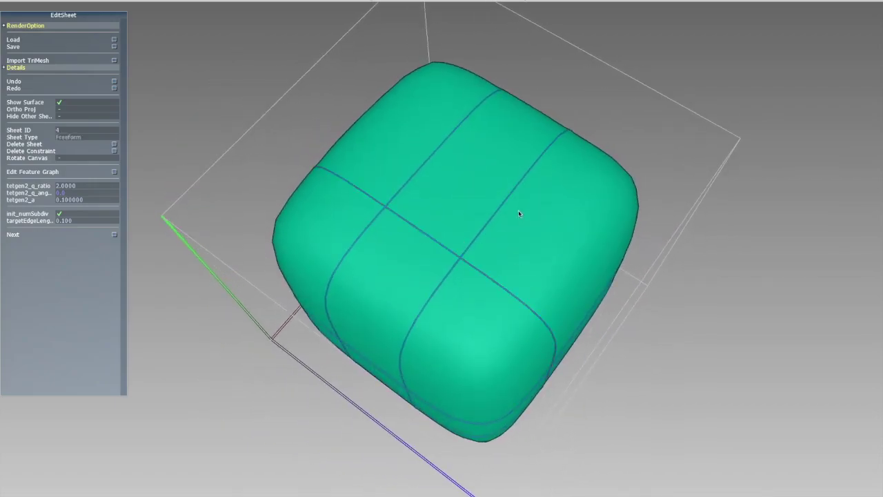
click(519, 212)
key(space)
click(569, 197)
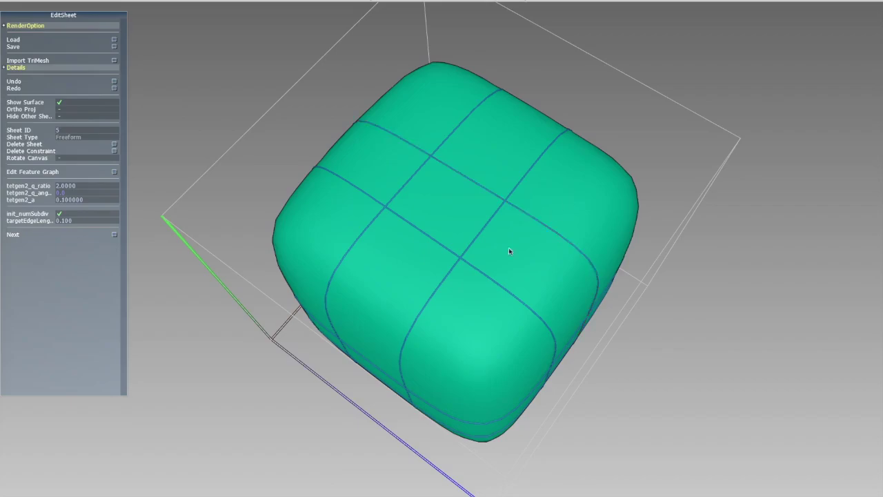
middle_drag(475, 288, 477, 229)
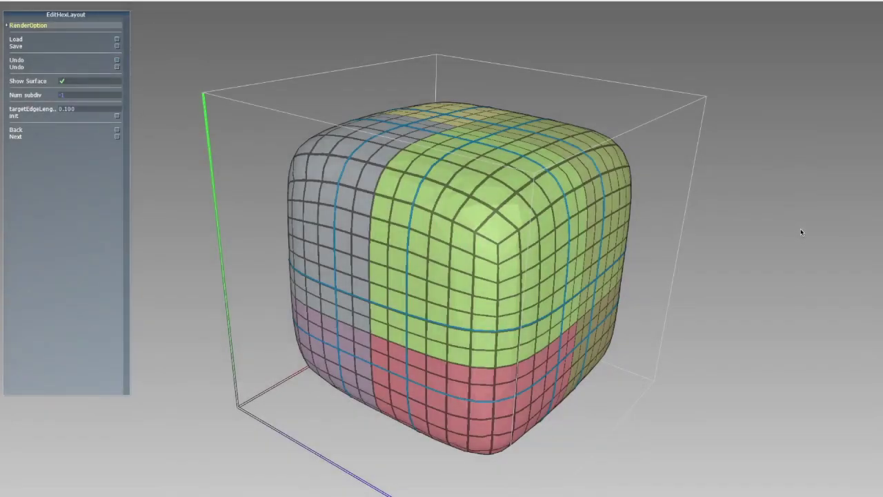
Change subdivisions beside individual sheets, using 7 above the upper horizontal sheet and 2 for the lower horizontal and one vertical sheet
drag(679, 259, 558, 286)
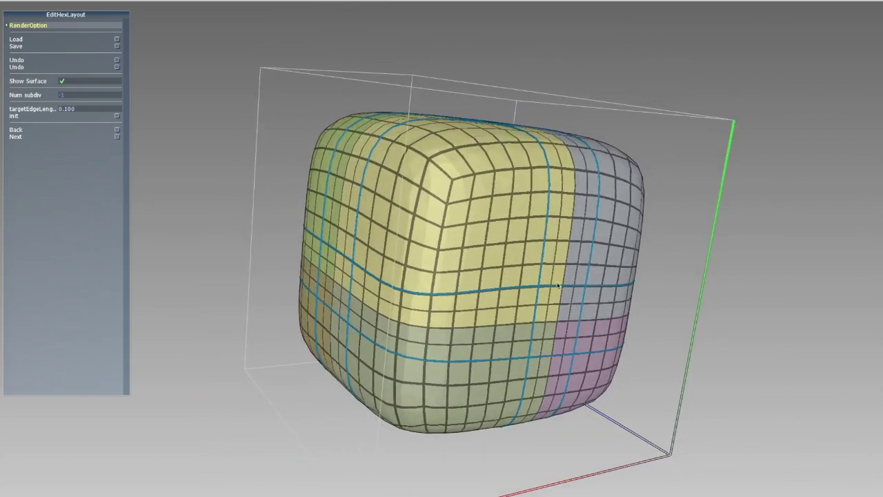
click(537, 253)
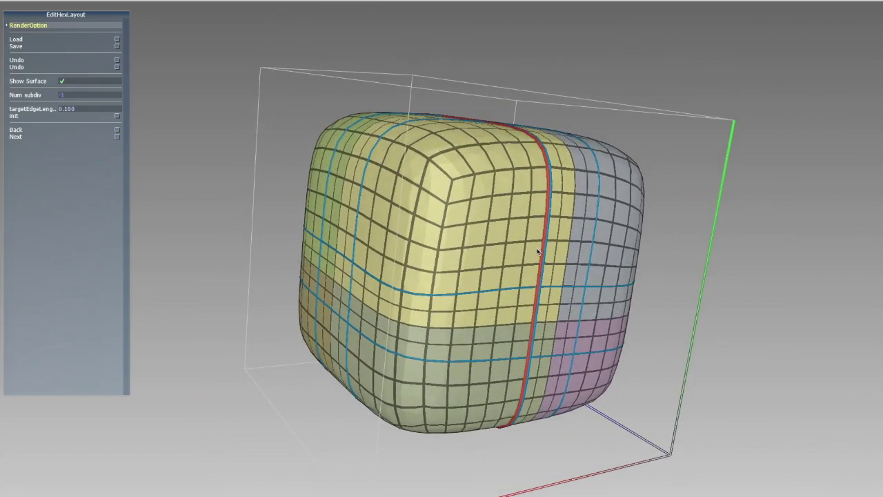
click(502, 289)
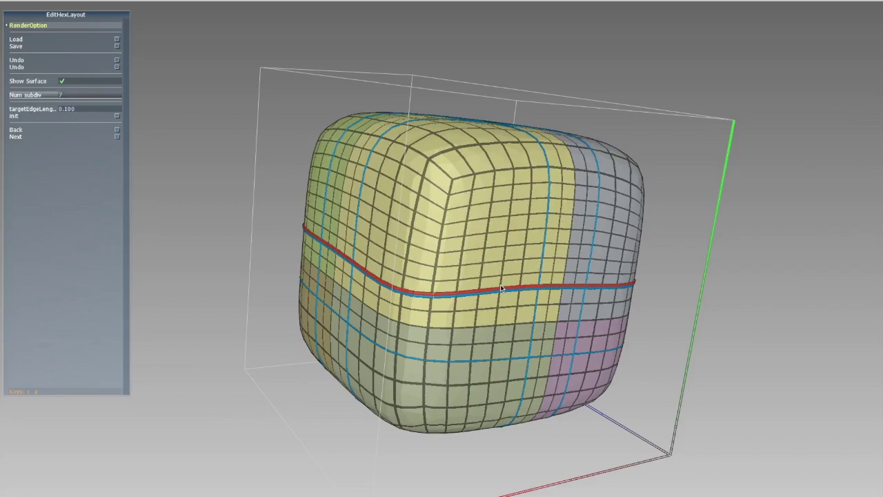
click(493, 354)
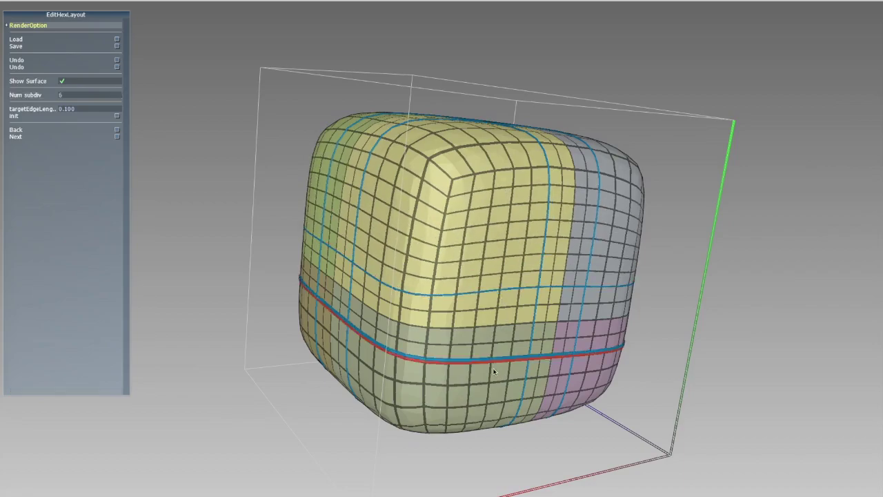
click(526, 384)
text(x)
middle_drag(503, 380, 514, 323)
scroll(524, 310, down, 2)
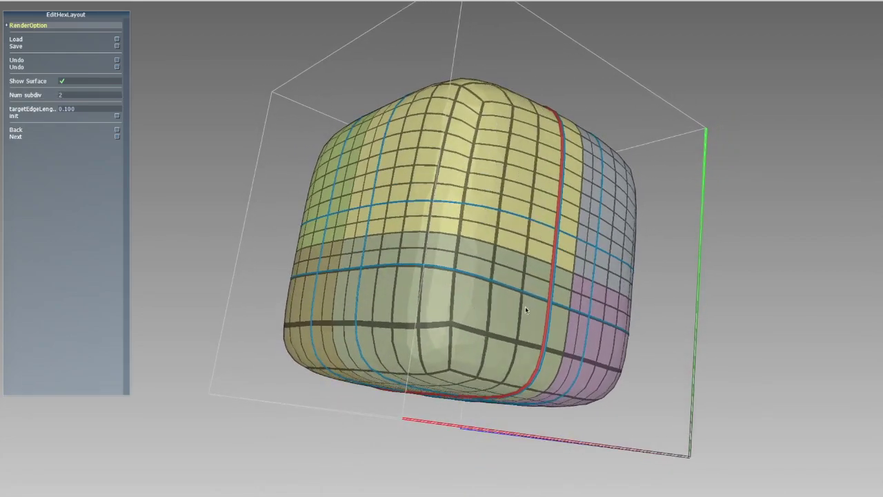
Reinitialize the layout's subdivisions with a target edge length of 0.100, and again with 0.061
drag(525, 306, 435, 393)
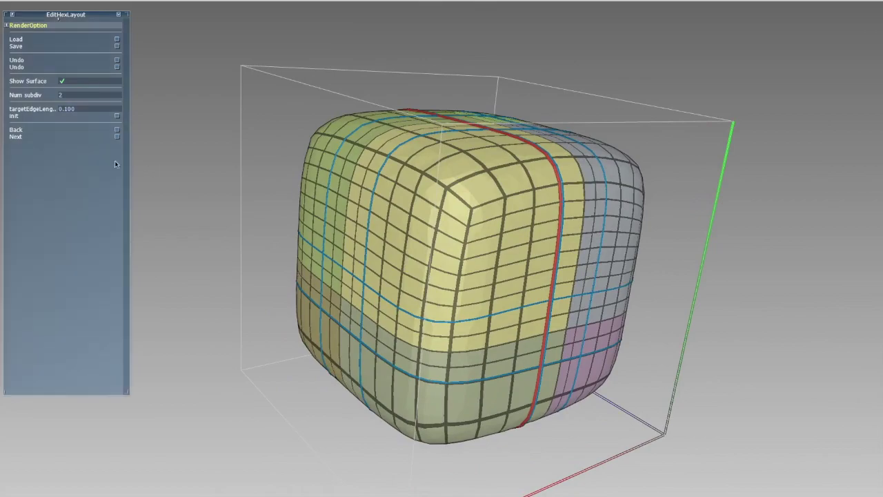
click(35, 118)
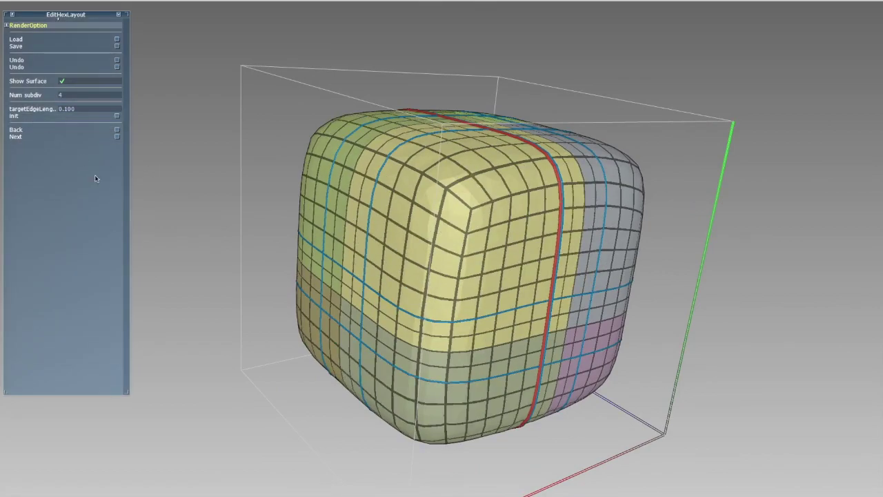
drag(64, 110, 67, 143)
click(57, 121)
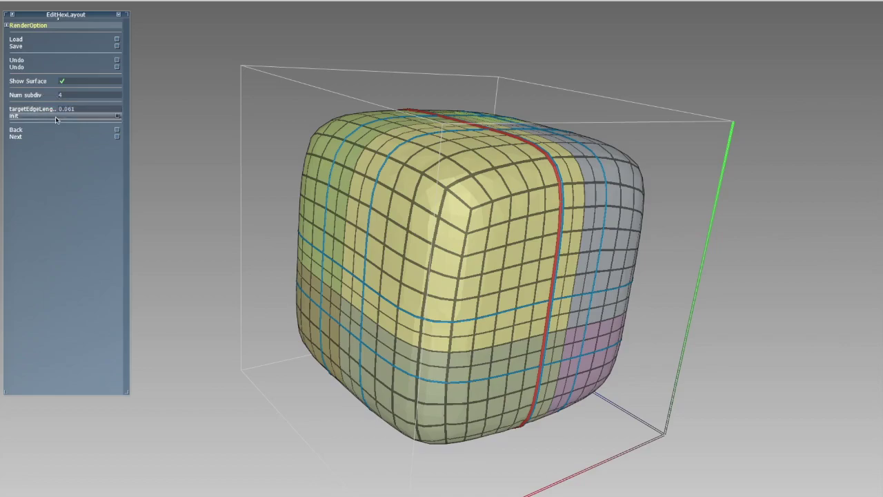
Set the target edge length to 0.166 and reinitialize the layout's subdivisions
drag(47, 110, 16, 132)
click(58, 116)
click(25, 117)
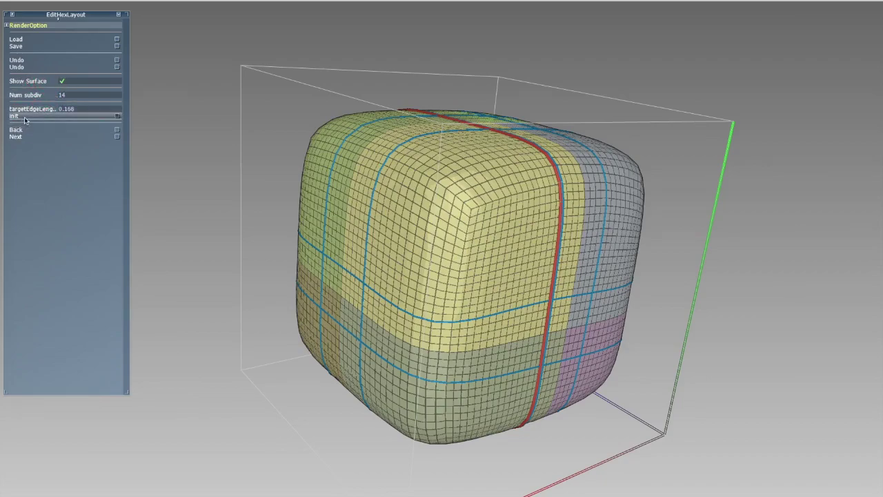
Generate the hex mesh and examine its interior elements in a cutaway view using the render options
mouse_move(171, 205)
mouse_down()
mouse_move(196, 238)
mouse_move(186, 209)
mouse_up()
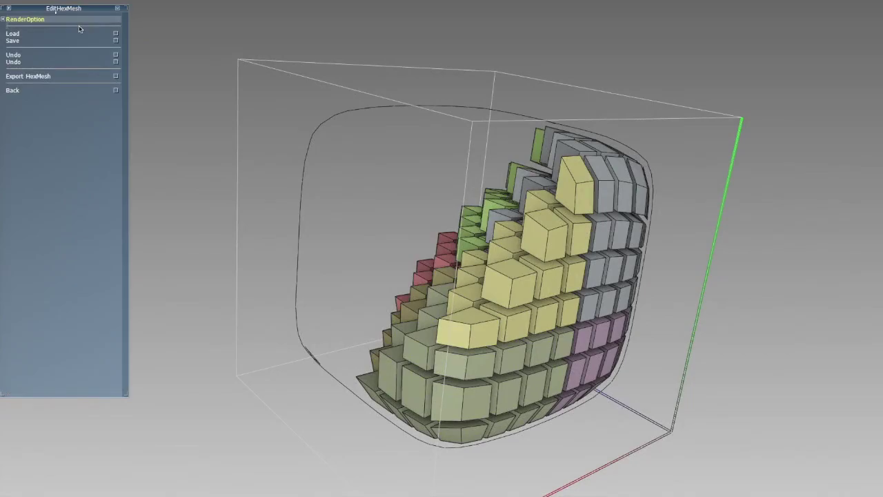
click(78, 20)
drag(231, 170, 110, 119)
click(49, 41)
drag(44, 62, 92, 147)
drag(356, 167, 357, 137)
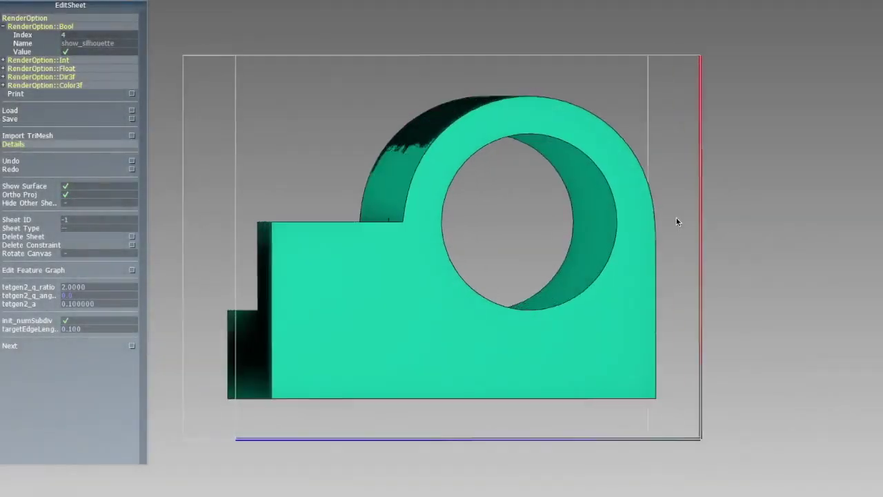
Sketch a circular stroke around the bracket's large through-hole to create a cylinder sheet, and fit it closer to the hole's edge
drag(599, 237, 501, 219)
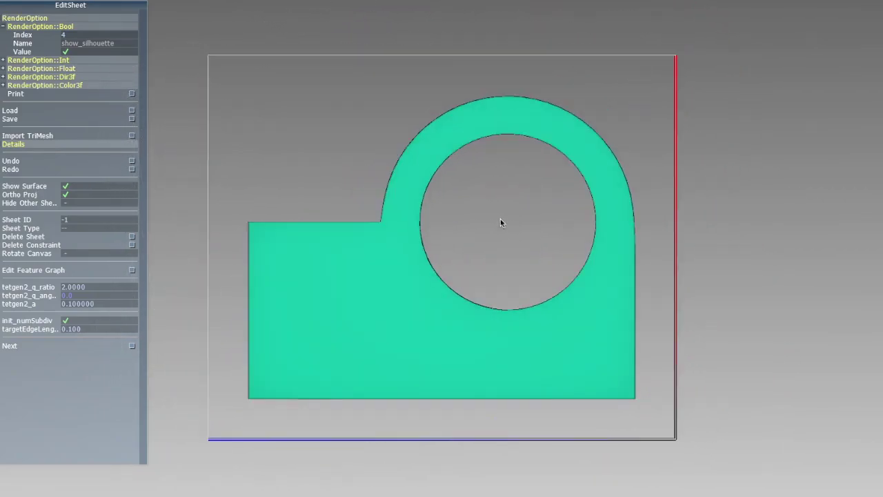
mouse_move(510, 122)
mouse_down()
mouse_move(492, 124)
mouse_move(443, 157)
mouse_move(414, 188)
mouse_up()
drag(412, 295, 553, 328)
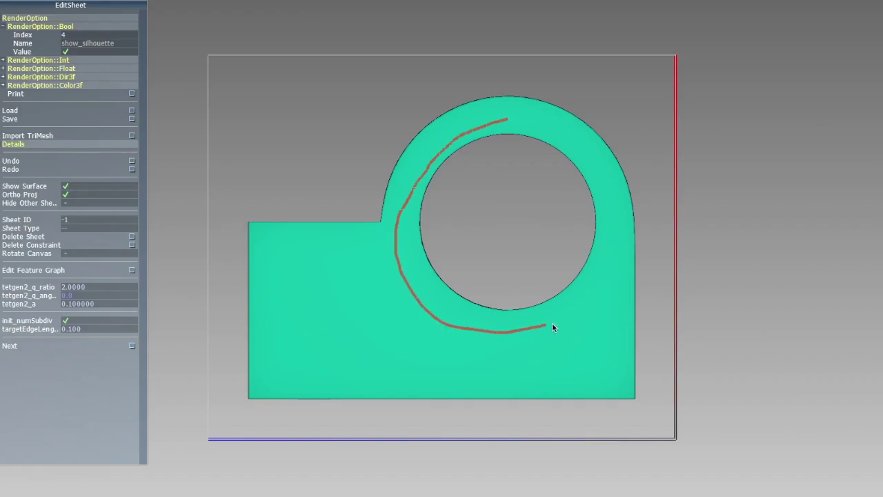
drag(592, 149, 500, 123)
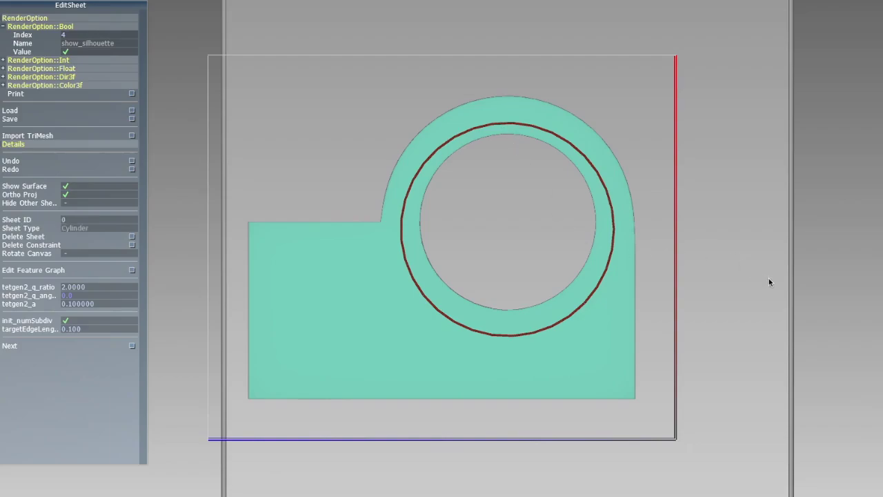
drag(789, 274, 790, 271)
drag(604, 268, 596, 262)
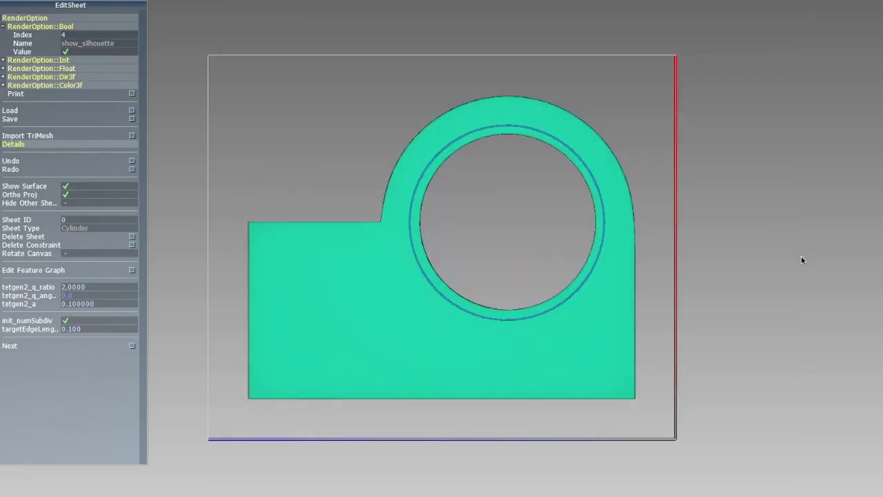
Hide the bracket's surface and view the cylinder sheet around the hole from the front
middle_drag(590, 269, 613, 272)
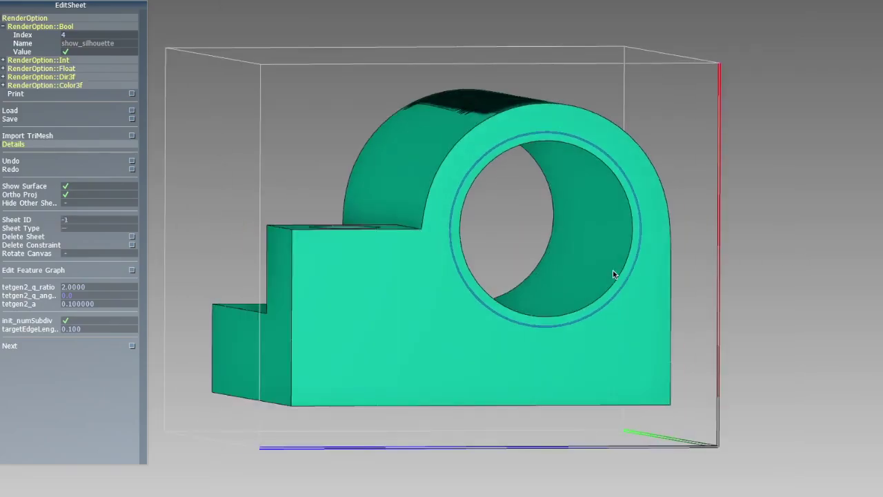
key(s)
mouse_move(532, 210)
middle_down()
mouse_move(561, 223)
mouse_move(627, 292)
mouse_move(636, 282)
mouse_move(595, 217)
mouse_move(548, 209)
mouse_move(542, 239)
mouse_move(526, 215)
middle_up()
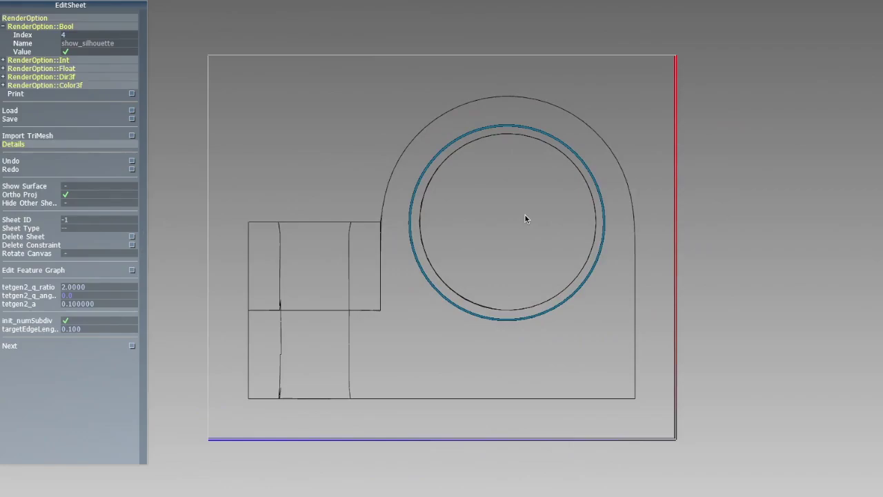
Show the bracket's surface, sketch an arch-shaped sheet stroke around the large through-hole, and lower its right end to the bottom edge
key(s)
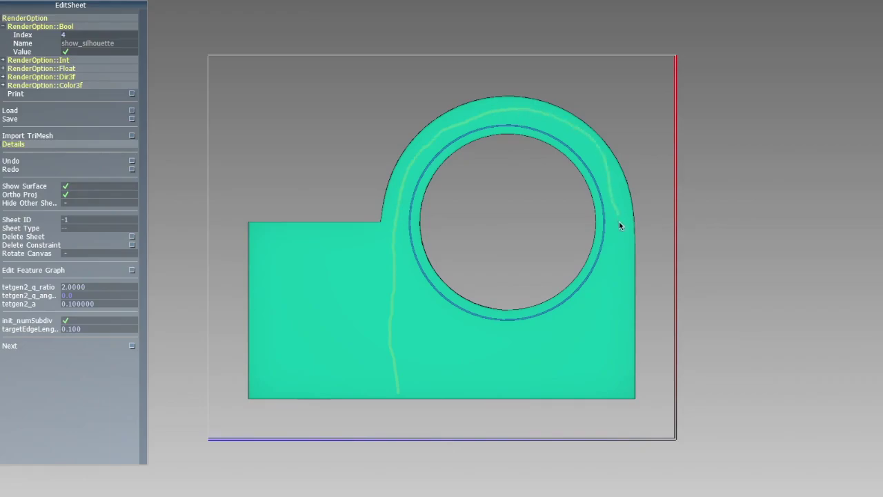
click(616, 390)
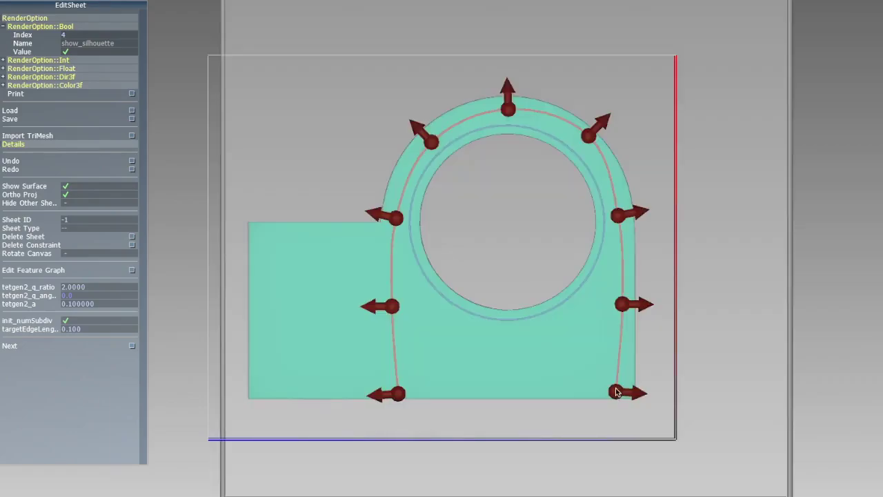
click(619, 398)
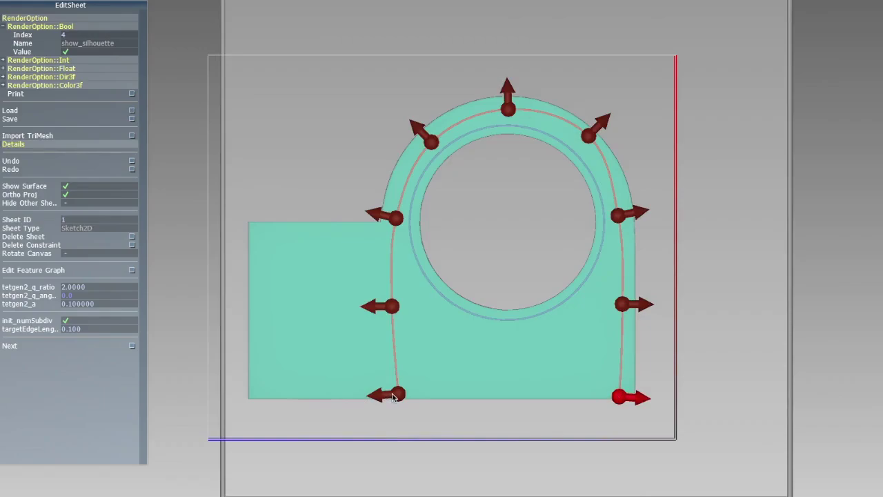
Reshape the arch sheet by moving the control points on its left leg and both shoulders to follow the bracket's rounded outline
drag(394, 396, 381, 397)
click(387, 307)
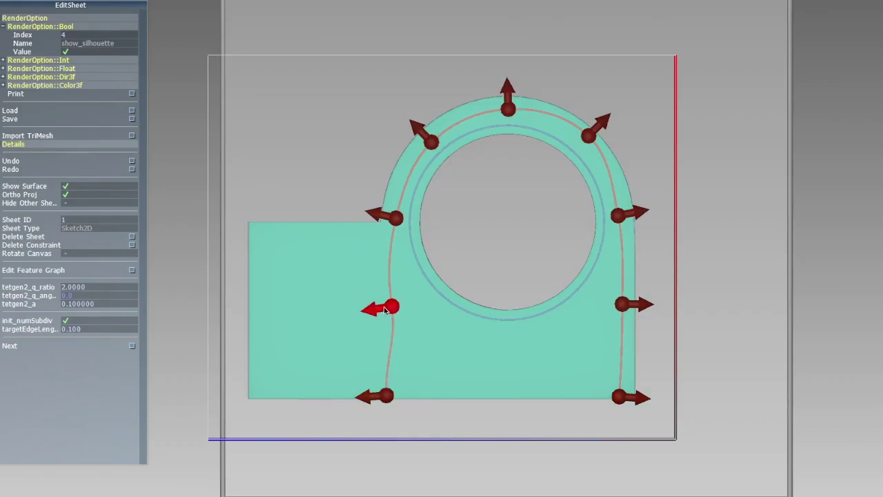
drag(384, 306, 380, 301)
drag(395, 218, 395, 225)
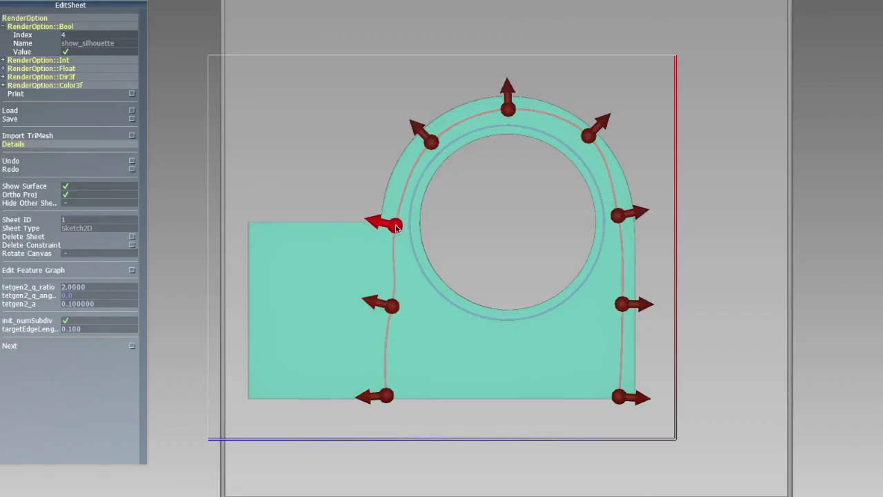
drag(431, 142, 427, 138)
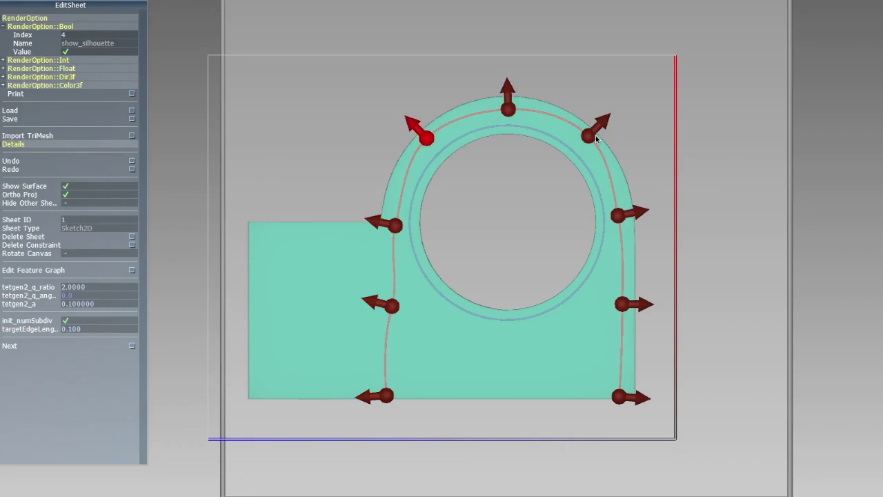
drag(597, 139, 595, 141)
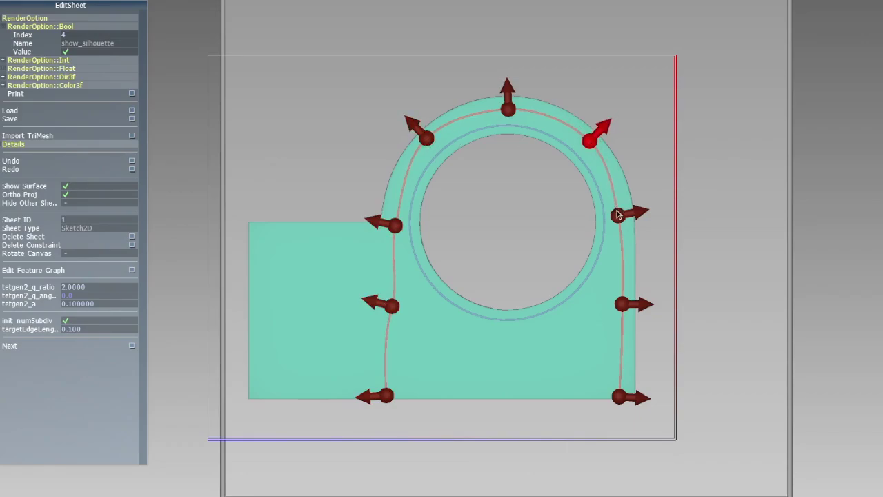